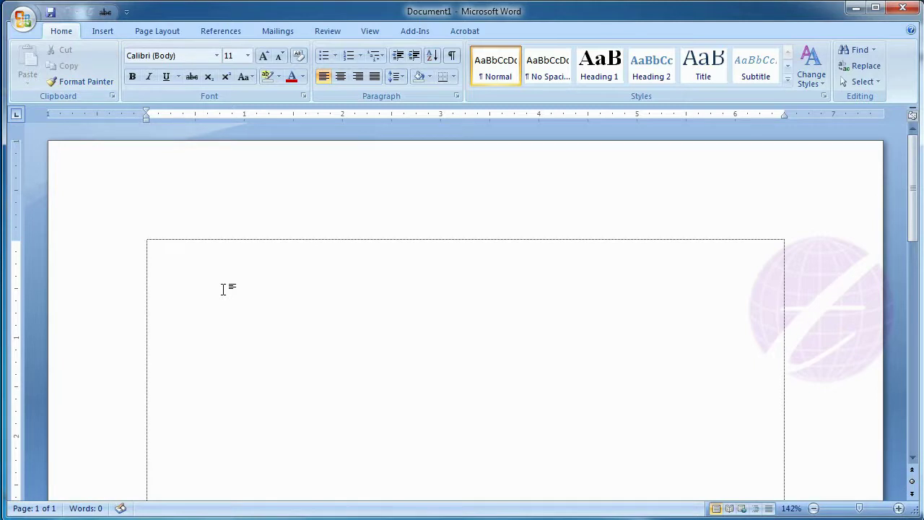
Type 'Type some text.' in the text box and select the whole line
{"action": "type", "text": "Type some text."}
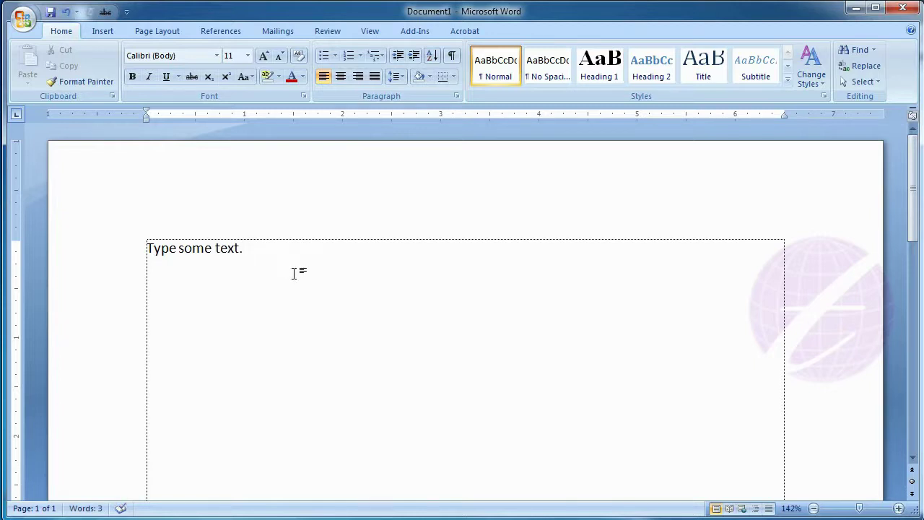
{"action": "left_click", "coordinate": [133, 250]}
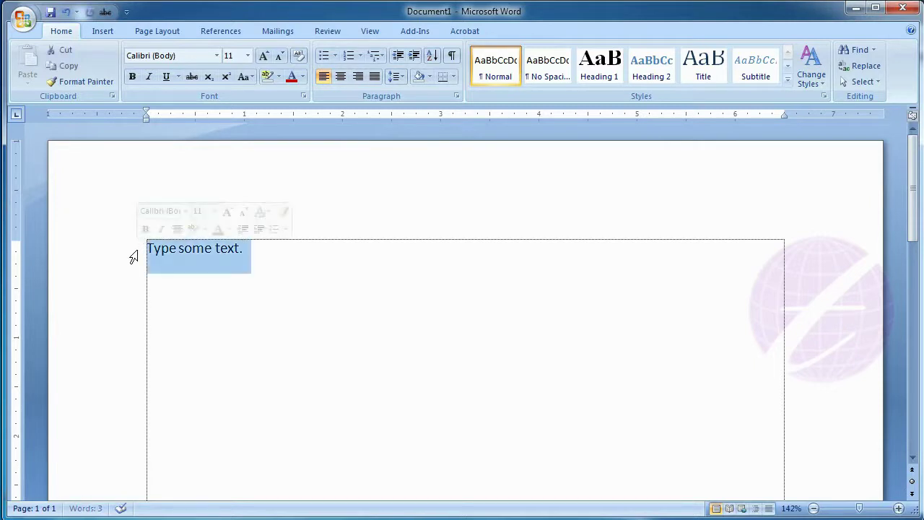
Set the 'Type some text.' line to 22-point font size, then reselect the start of the line
{"action": "left_click", "coordinate": [248, 57]}
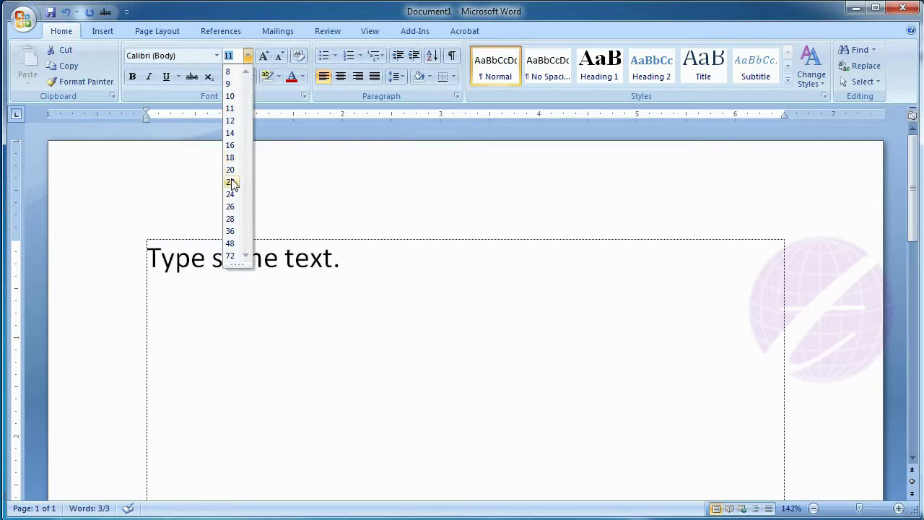
{"action": "left_click", "coordinate": [231, 181]}
{"action": "left_click", "coordinate": [371, 262]}
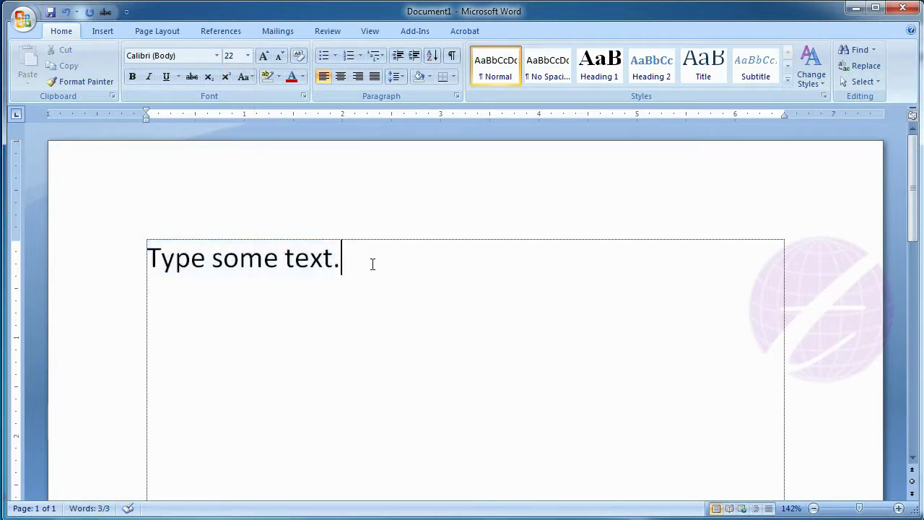
{"action": "left_click_drag", "start_coordinate": [148, 259], "coordinate": [332, 262]}
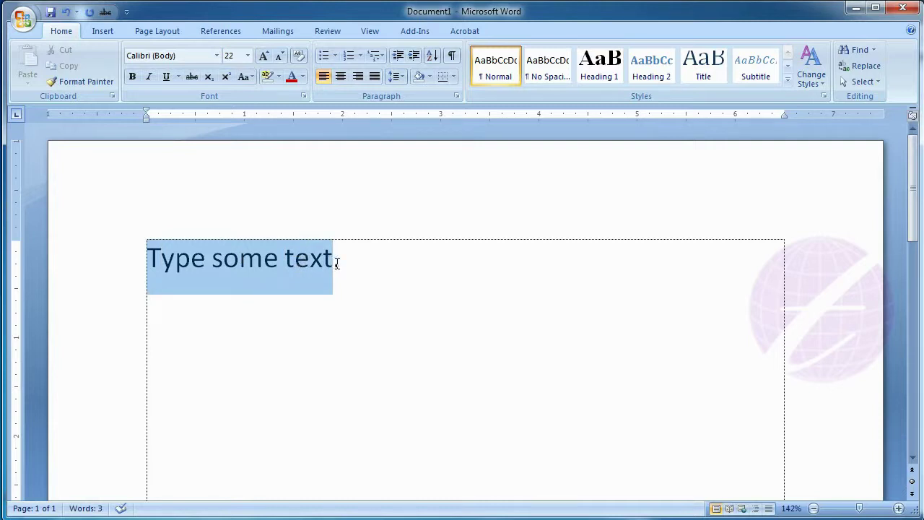
Select the whole 22-point 'Type some text.' line and copy it to the clipboard
{"action": "left_click_drag", "start_coordinate": [333, 260], "coordinate": [342, 259]}
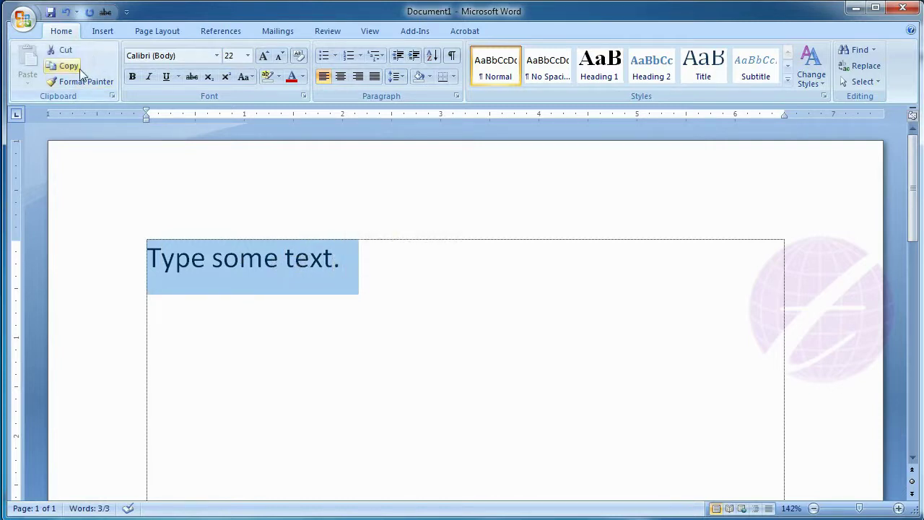
{"action": "left_click", "coordinate": [73, 67]}
{"action": "left_click", "coordinate": [351, 269]}
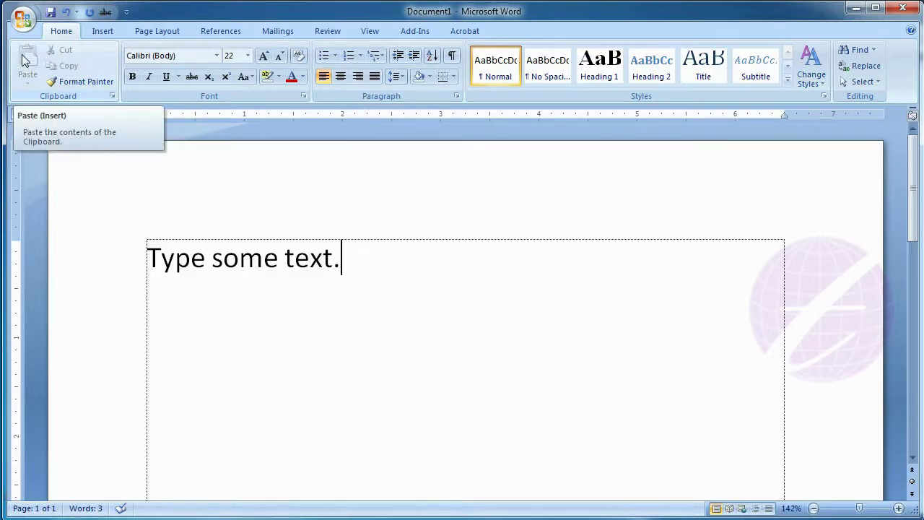
{"action": "left_click_drag", "start_coordinate": [145, 256], "coordinate": [412, 302]}
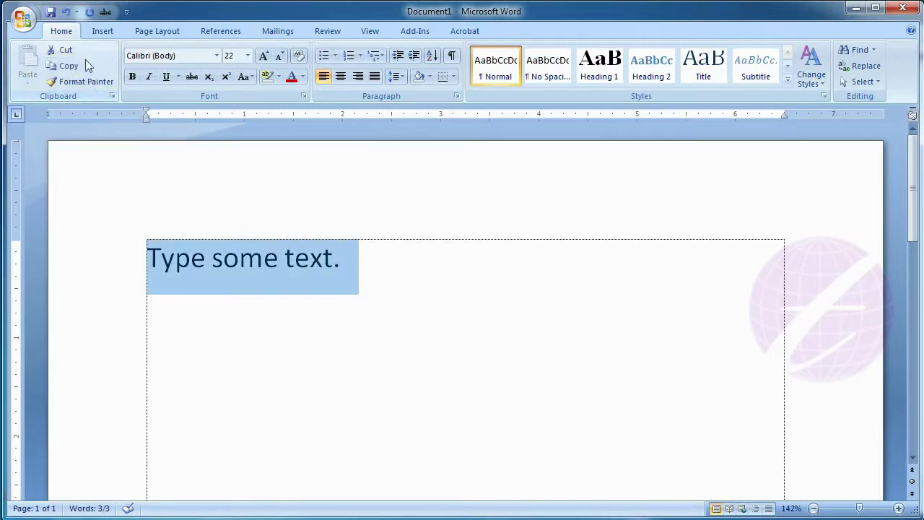
{"action": "left_click", "coordinate": [87, 68]}
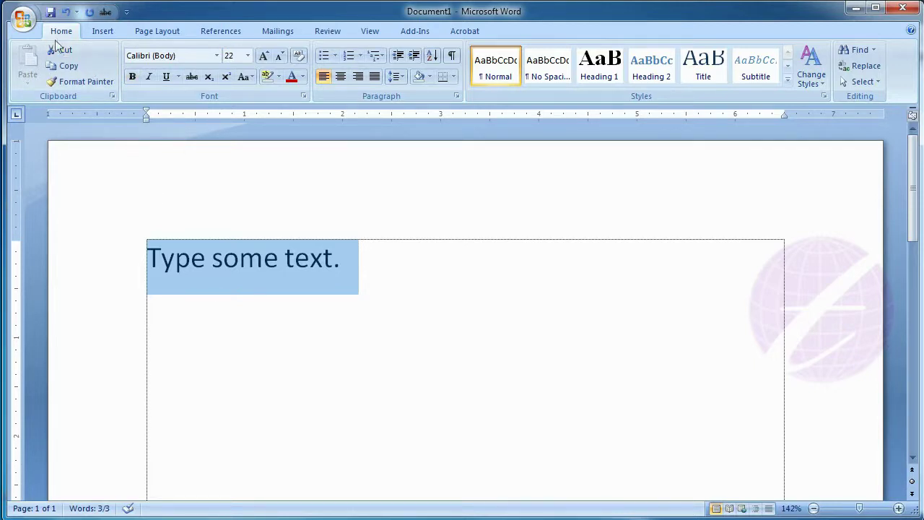
{"action": "left_click", "coordinate": [67, 67]}
Paste four copies of 'Type some text.' on new lines below the original, making five lines
{"action": "left_click", "coordinate": [389, 294]}
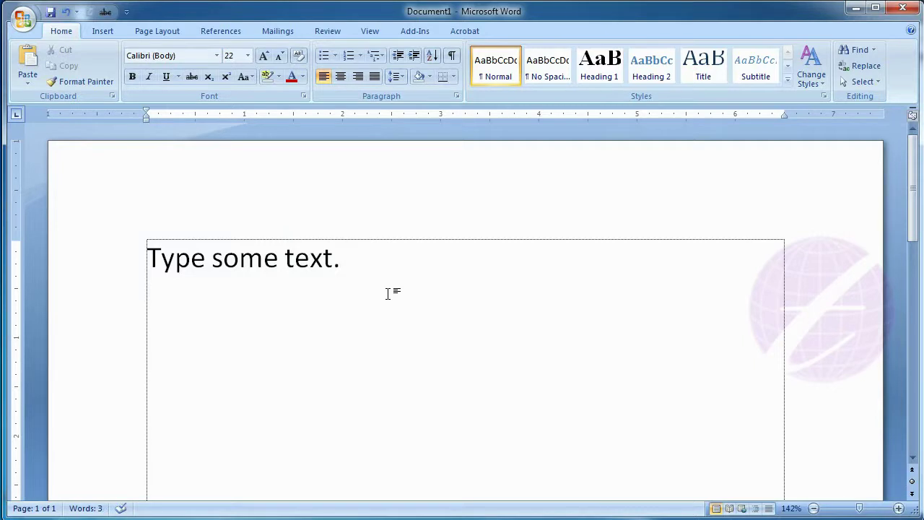
{"action": "key", "text": "Return"}
{"action": "key", "text": "Return"}
{"action": "key", "text": "Return"}
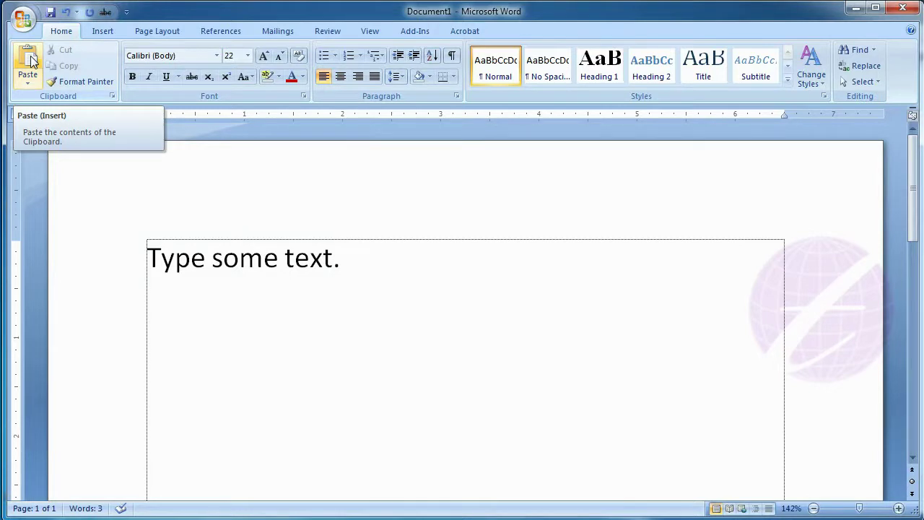
{"action": "left_click", "coordinate": [29, 62]}
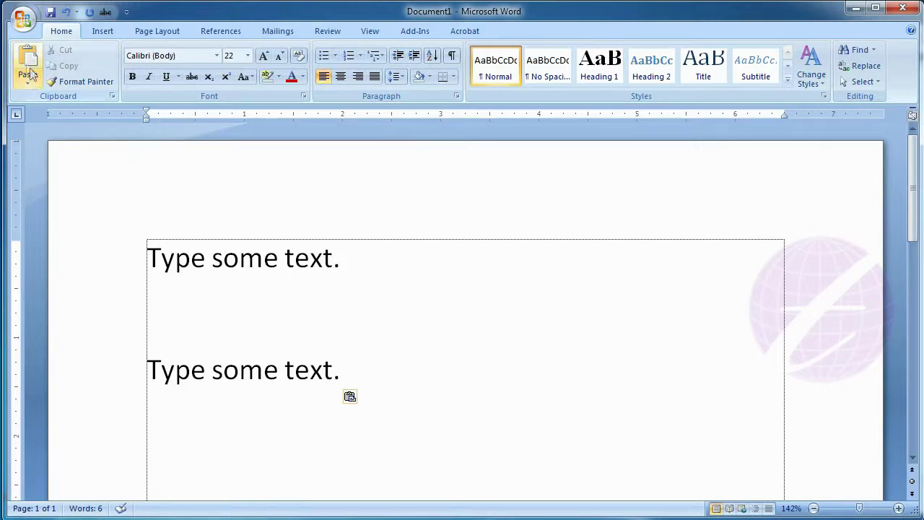
{"action": "left_click", "coordinate": [29, 68]}
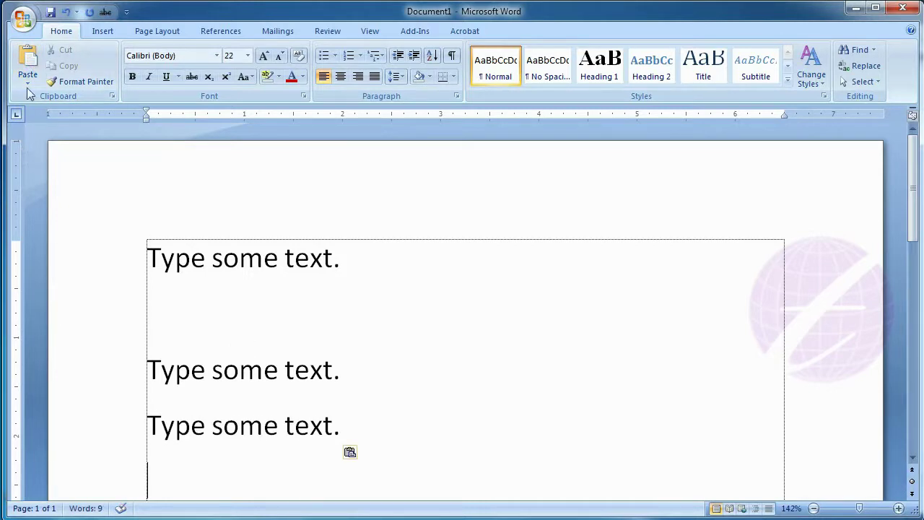
{"action": "left_click", "coordinate": [30, 66]}
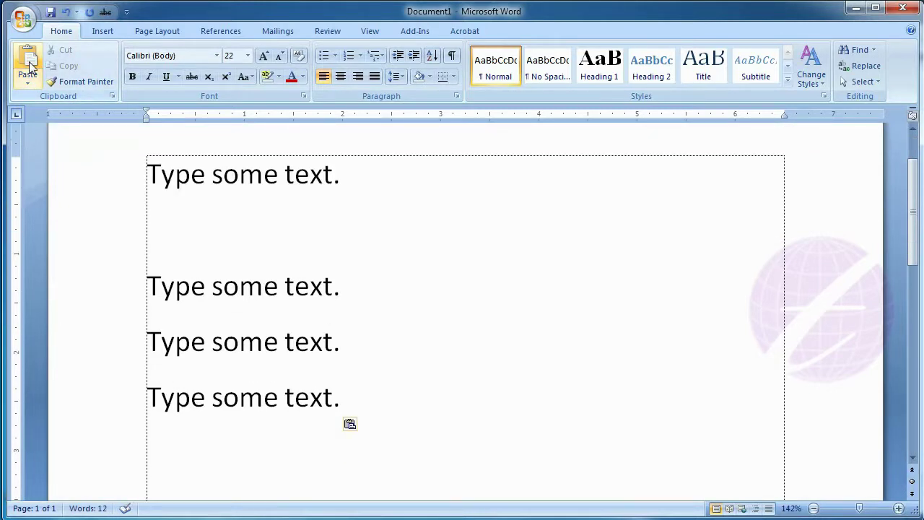
{"action": "left_click", "coordinate": [30, 67]}
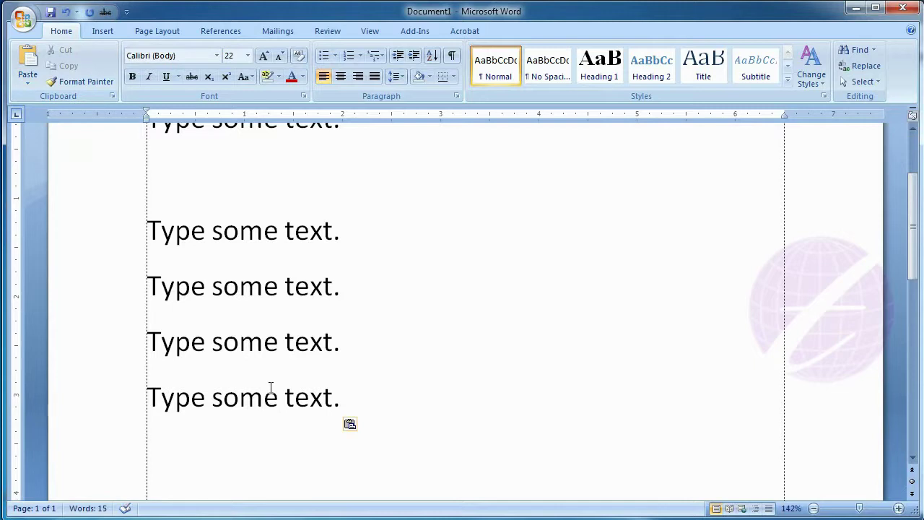
{"action": "left_click", "coordinate": [913, 130]}
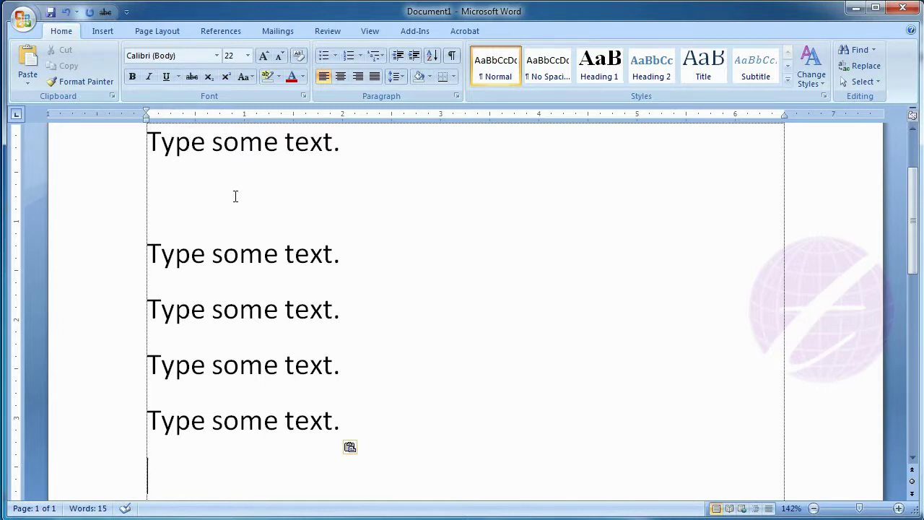
Insert ' English' after 'some' in the second line
{"action": "key", "text": "BackSpace"}
{"action": "left_click", "coordinate": [279, 252]}
{"action": "type", "text": "Engl "}
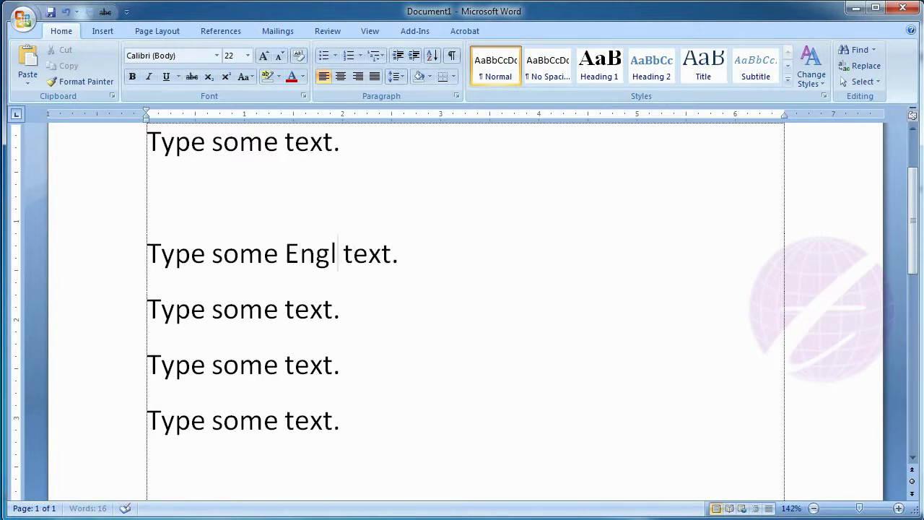
{"action": "type", "text": "ish"}
Select the entire 'Type some English text.' line, including the period
{"action": "left_click", "coordinate": [150, 253]}
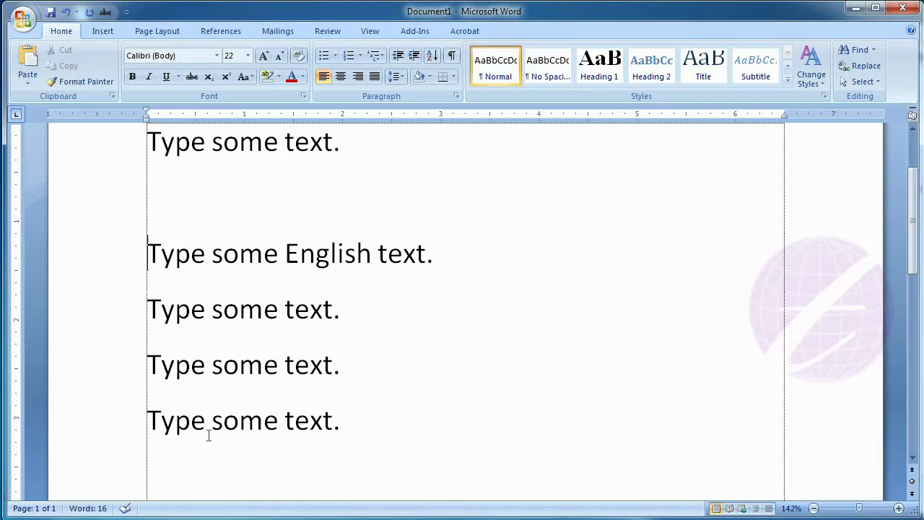
{"action": "left_click", "coordinate": [147, 455]}
{"action": "left_click", "coordinate": [147, 251]}
{"action": "left_click", "coordinate": [429, 256], "text": "shift"}
{"action": "key", "text": "shift+Right"}
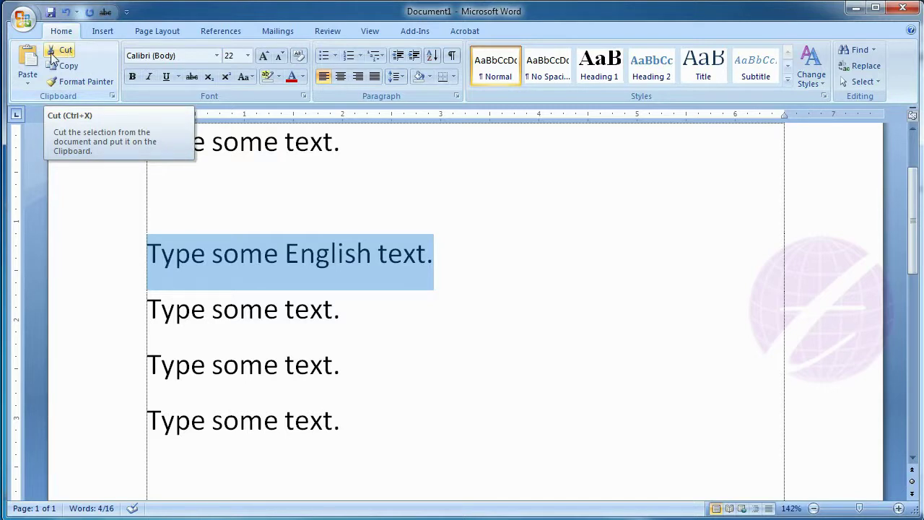
Cut the 'Type some English text.' line and paste it at the bottom of the text
{"action": "left_click", "coordinate": [52, 57]}
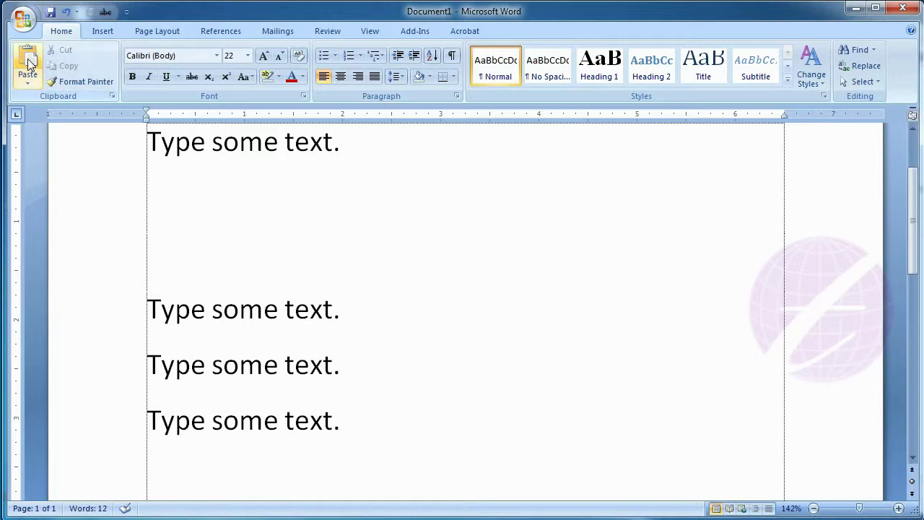
{"action": "left_click", "coordinate": [28, 64]}
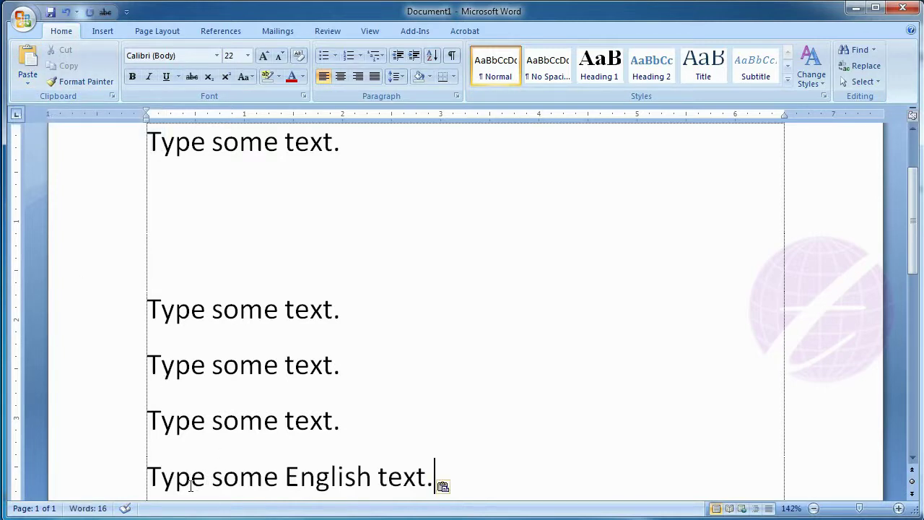
{"action": "left_click", "coordinate": [161, 271]}
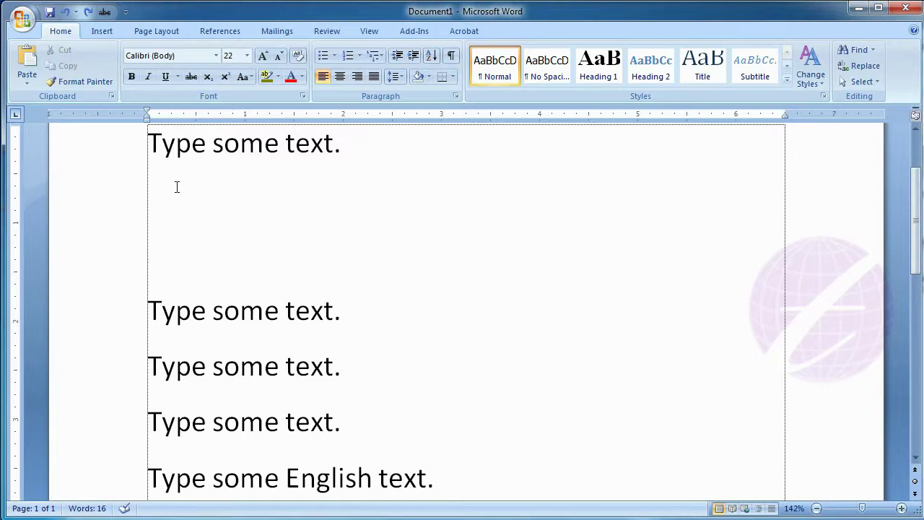
Format the first 'Type some text.' line as 28 pt, green, Times New Roman, bold, then copy it
{"action": "left_click_drag", "start_coordinate": [148, 148], "coordinate": [341, 138]}
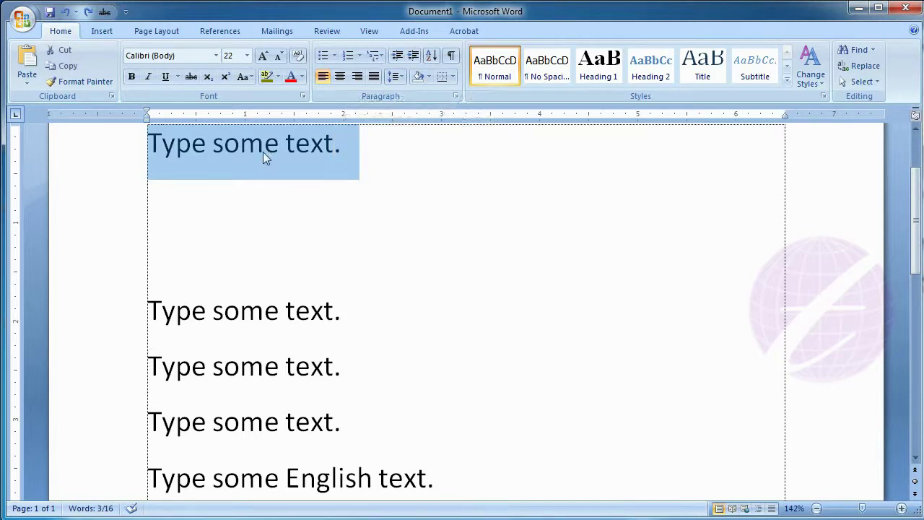
{"action": "left_click", "coordinate": [249, 57]}
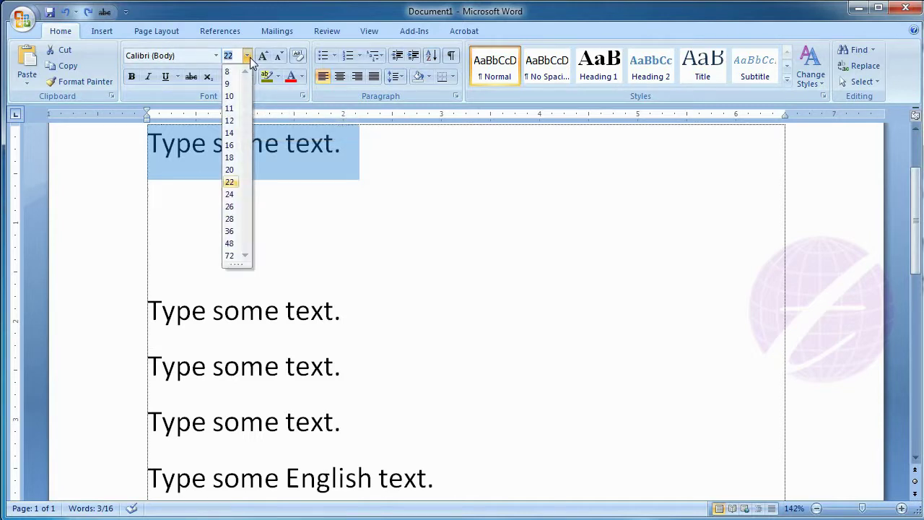
{"action": "left_click", "coordinate": [230, 219]}
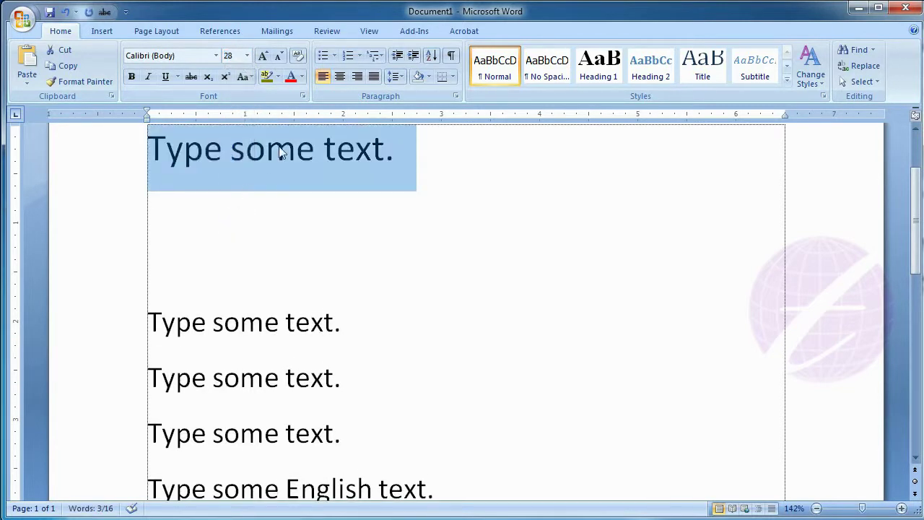
{"action": "left_click", "coordinate": [301, 78]}
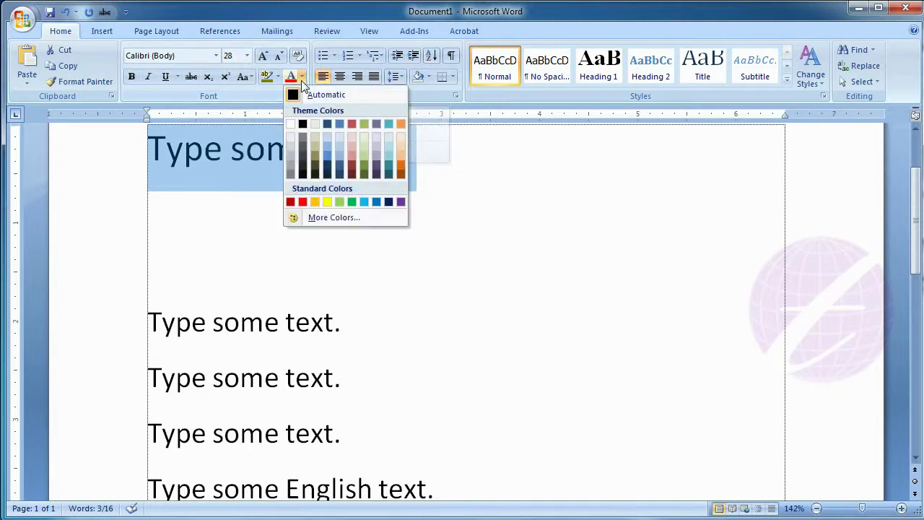
{"action": "left_click", "coordinate": [351, 202]}
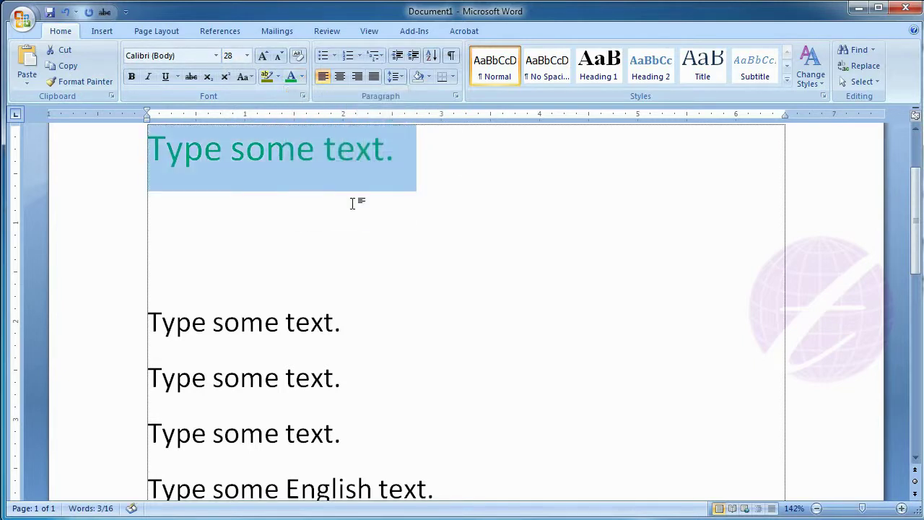
{"action": "left_click", "coordinate": [216, 56]}
{"action": "left_click", "coordinate": [221, 135]}
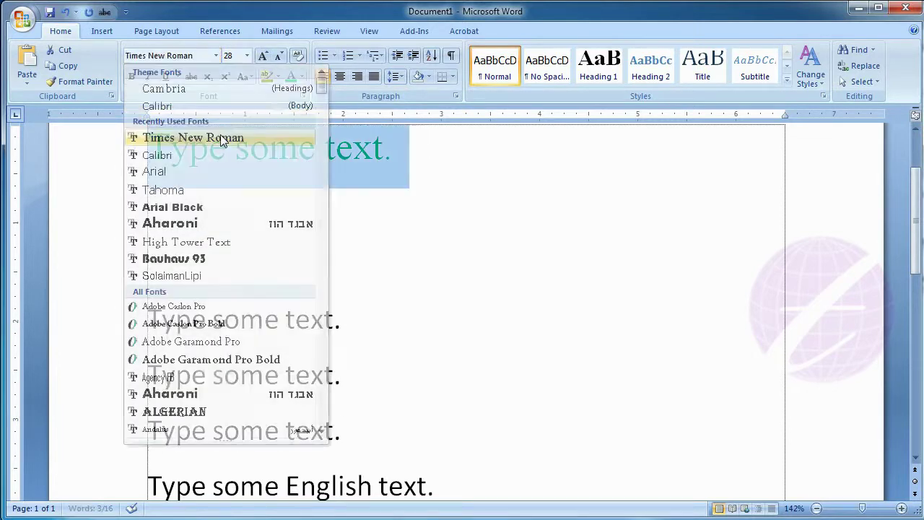
{"action": "left_click", "coordinate": [133, 80]}
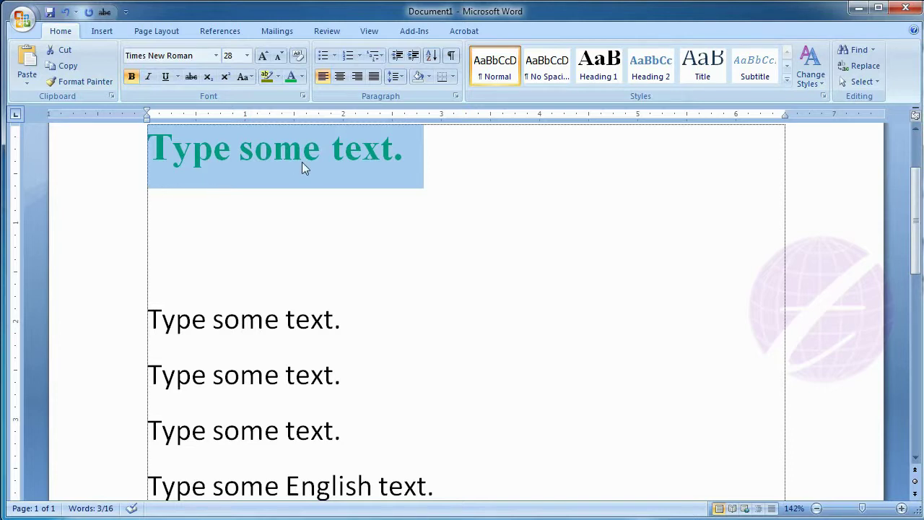
{"action": "left_click", "coordinate": [67, 70]}
Add an empty paragraph after the final 'Type some English text.' line
{"action": "left_click", "coordinate": [916, 458]}
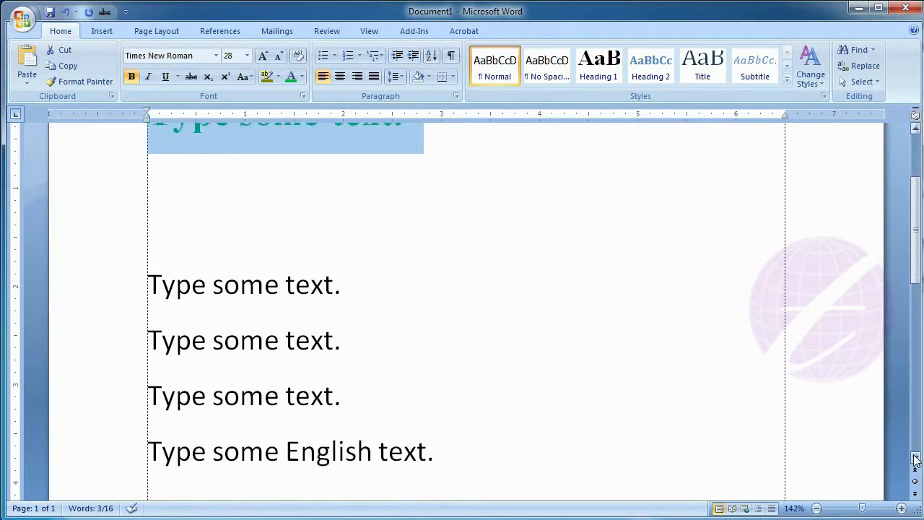
{"action": "left_click", "coordinate": [461, 452]}
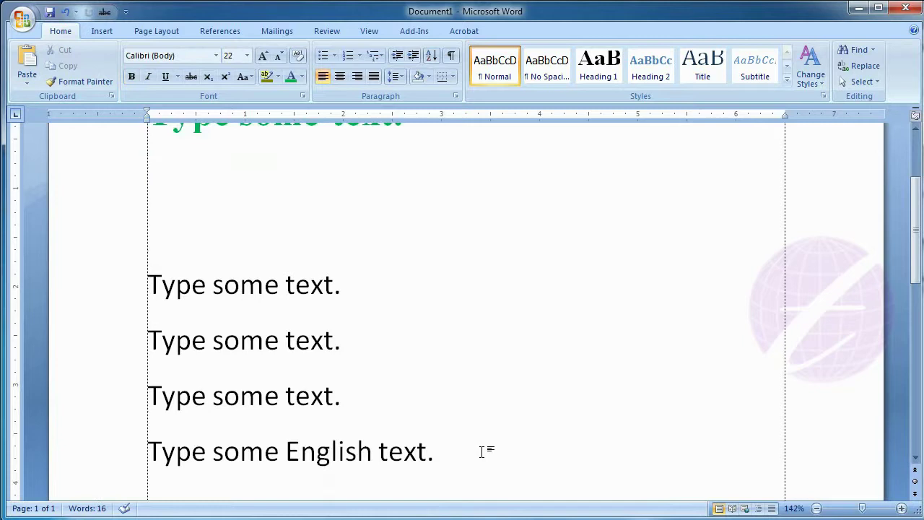
{"action": "key", "text": "Return"}
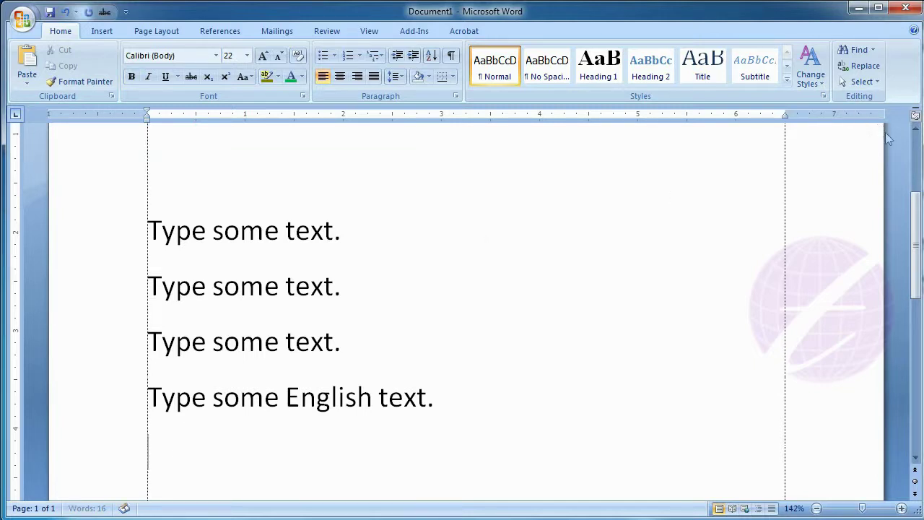
{"action": "left_click", "coordinate": [915, 146]}
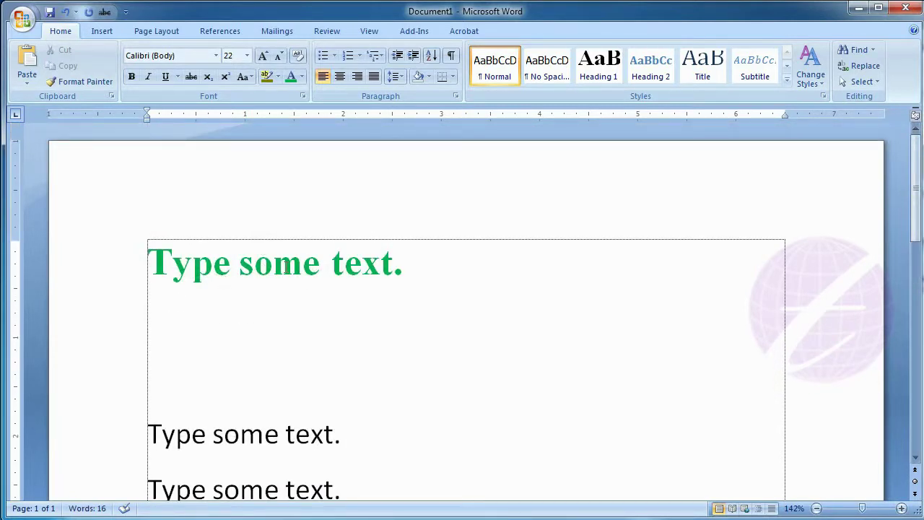
{"action": "left_click", "coordinate": [914, 447]}
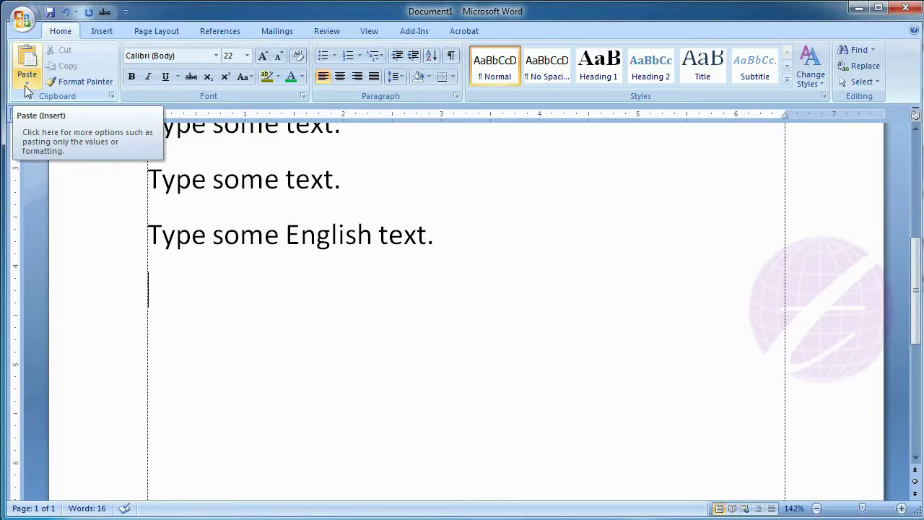
Paste the copied title on the new last line as Unformatted Text via Paste Special
{"action": "left_click", "coordinate": [26, 84]}
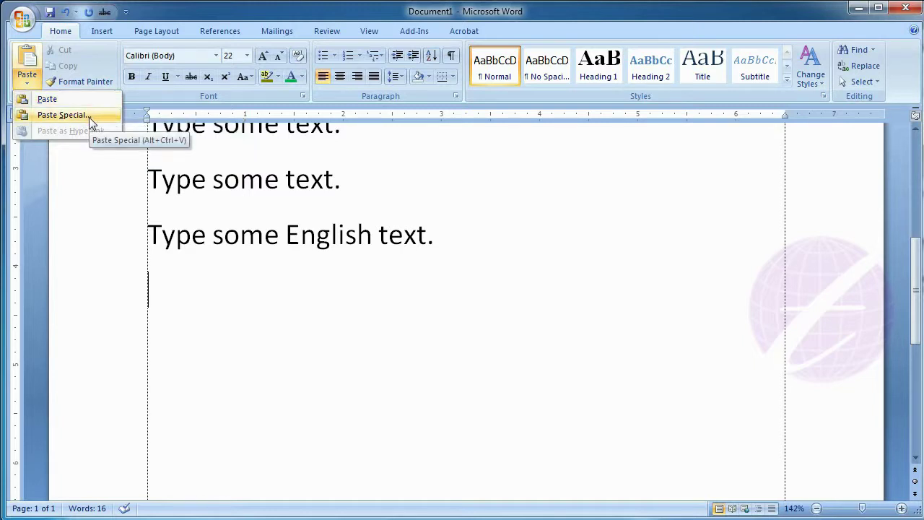
{"action": "left_click", "coordinate": [89, 117]}
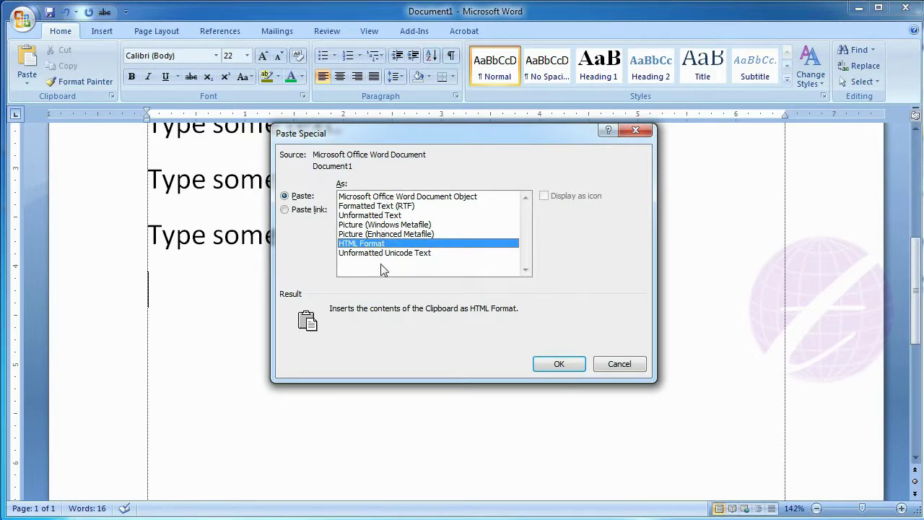
{"action": "left_click", "coordinate": [385, 217]}
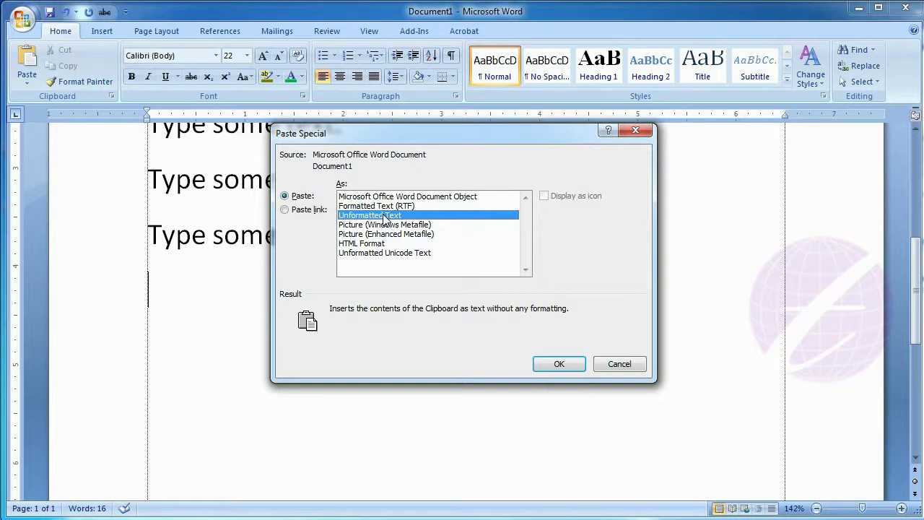
{"action": "left_click", "coordinate": [544, 365]}
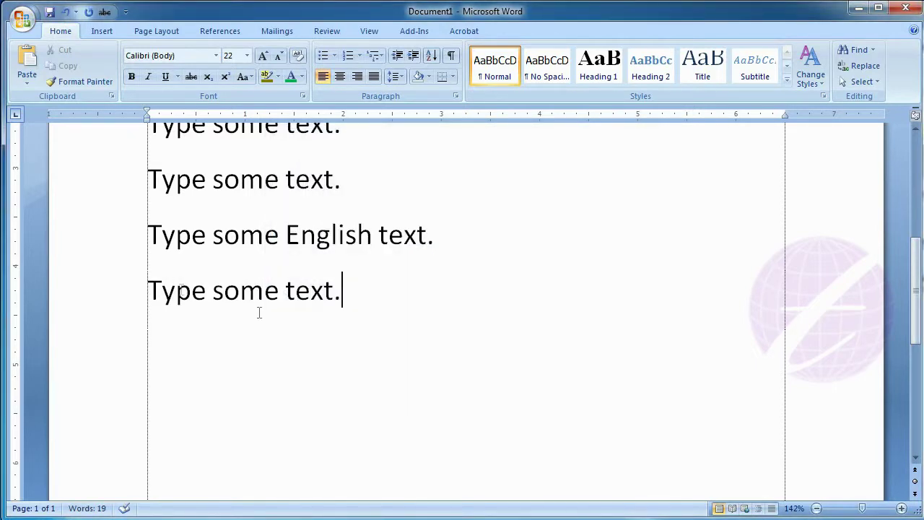